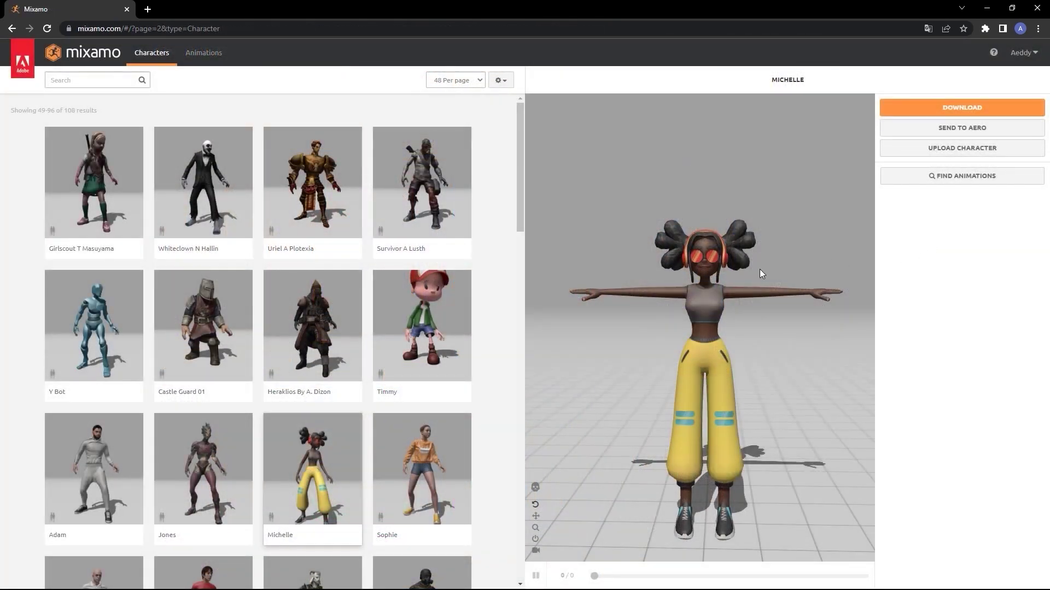
pyautogui.moveTo(737, 274)
pyautogui.mouseDown()
pyautogui.moveTo(799, 275)
pyautogui.moveTo(692, 278)
pyautogui.moveTo(741, 278)
pyautogui.mouseUp()
pyautogui.scroll(2, 798, 275)
pyautogui.scroll(2, 776, 276)
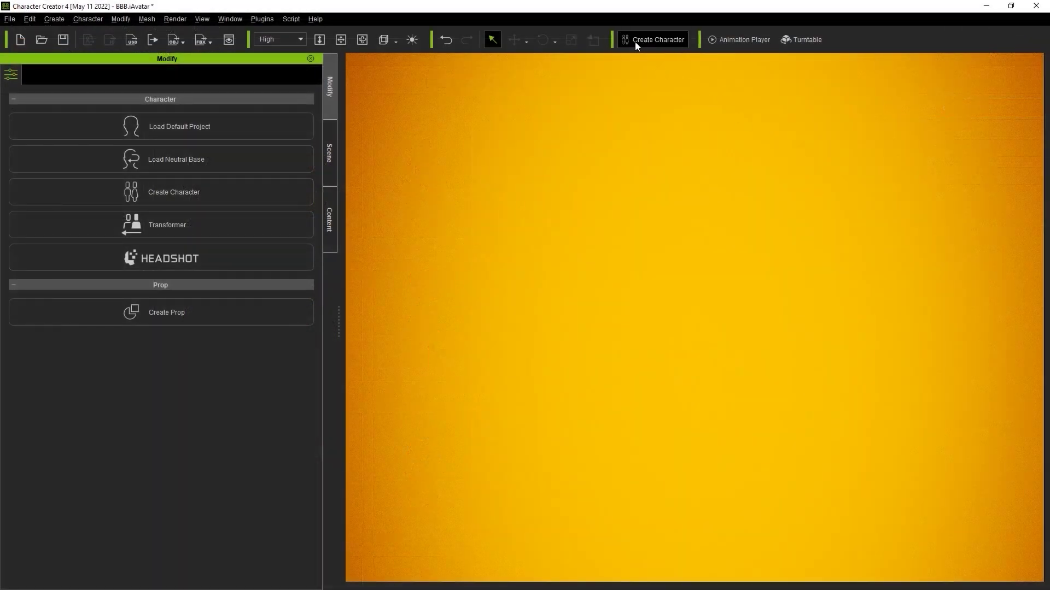
# In Character Creator 4, import Ch03_nonPBR.fbx as a non-standard Humanoid character
pyautogui.click(678, 42)
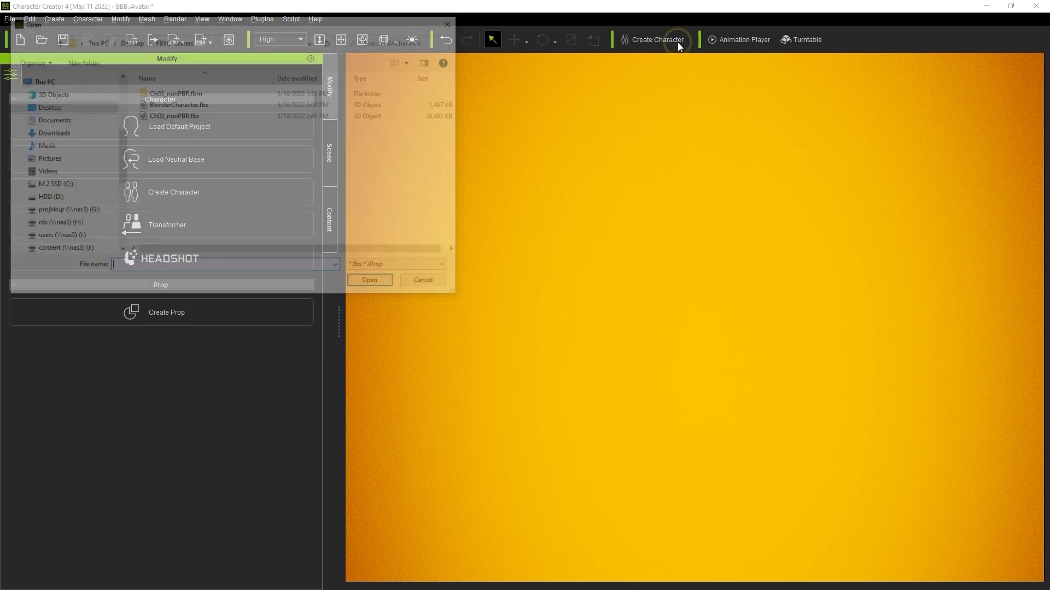
pyautogui.click(241, 118)
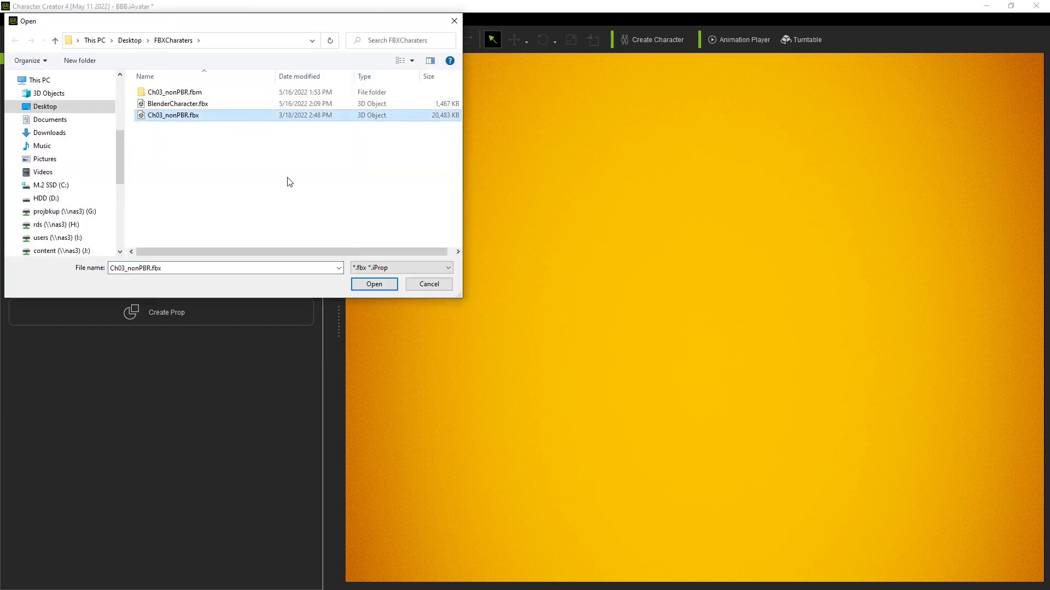
pyautogui.click(374, 284)
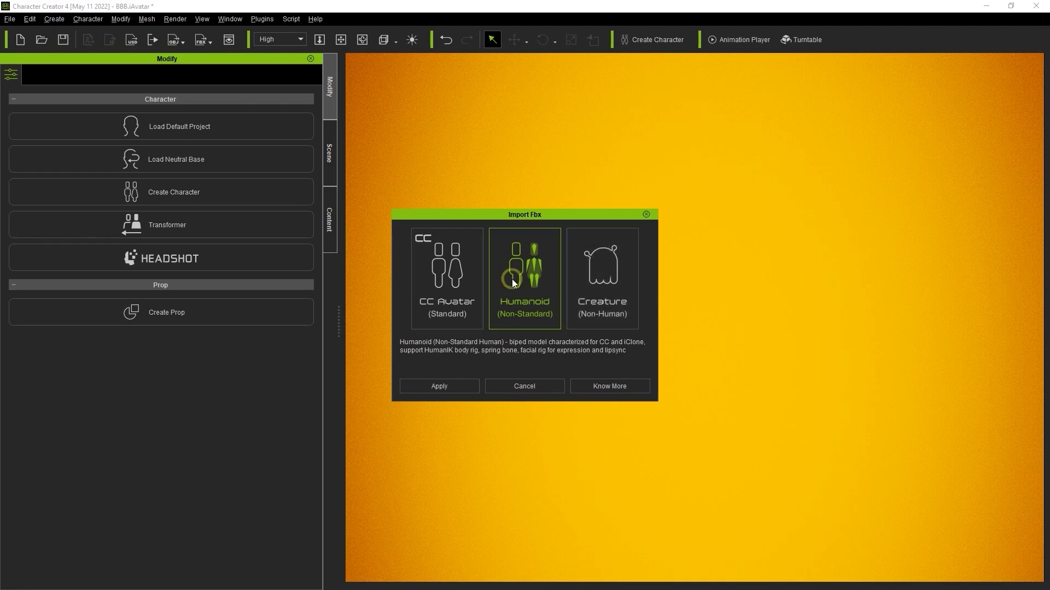
pyautogui.click(451, 384)
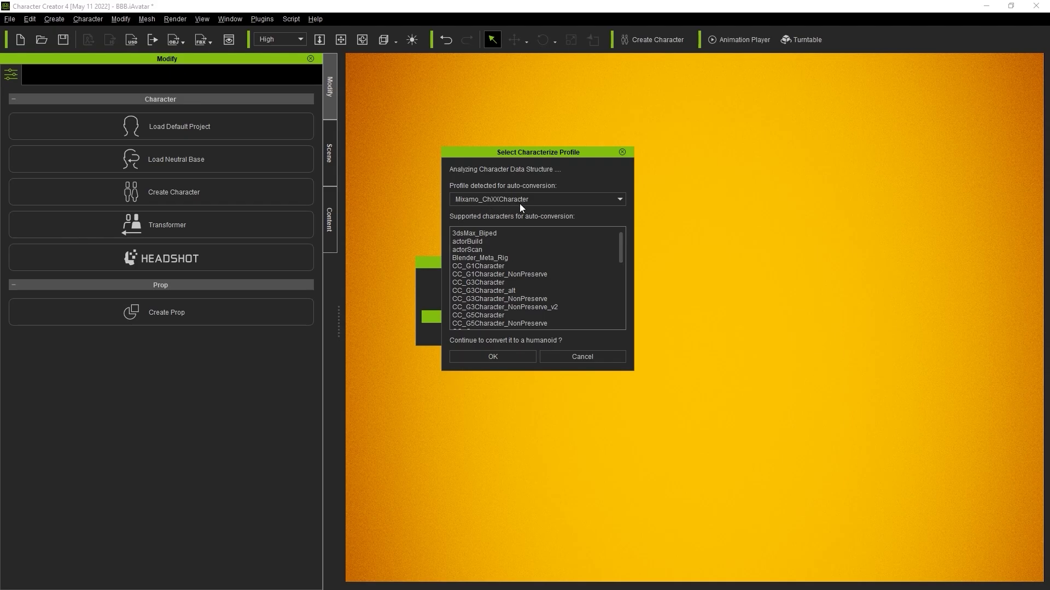
# Review the supported characterization profiles and convert the character using the Mixamo_ChXXCharacter profile
pyautogui.click(620, 200)
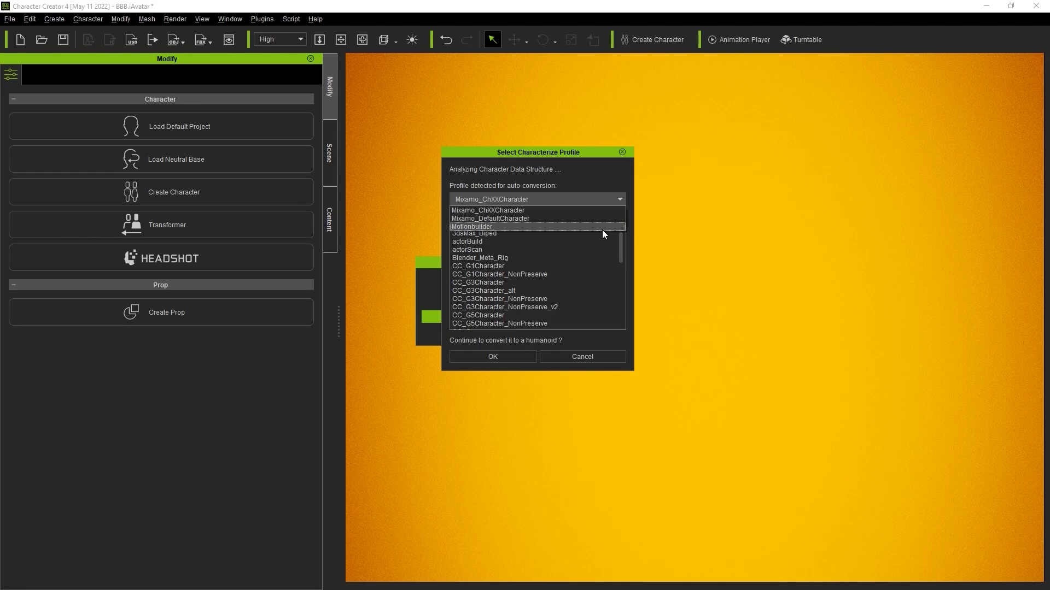
pyautogui.click(599, 211)
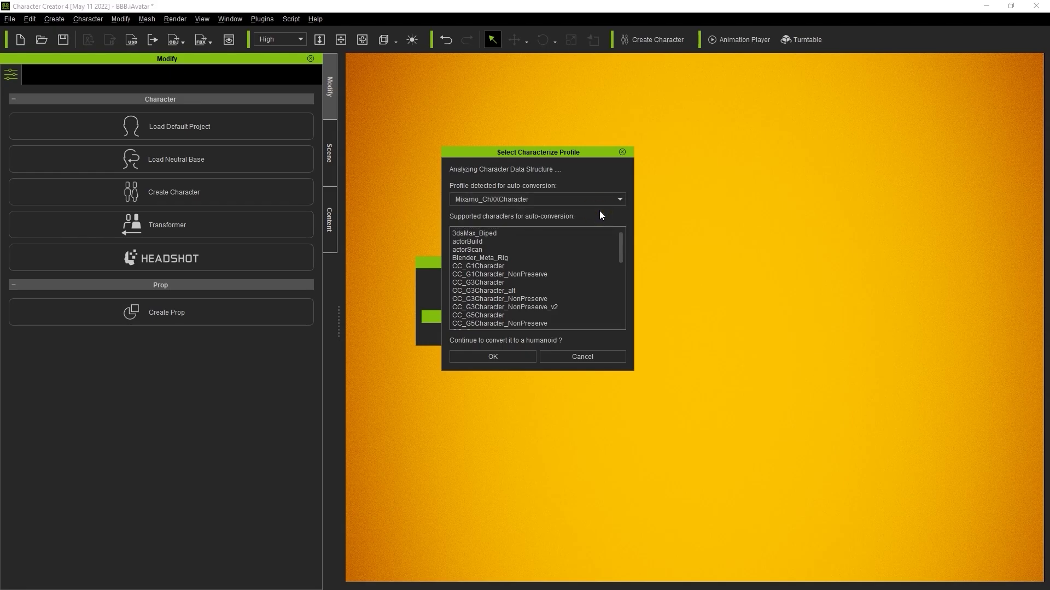
pyautogui.moveTo(622, 237); pyautogui.dragTo(619, 306)
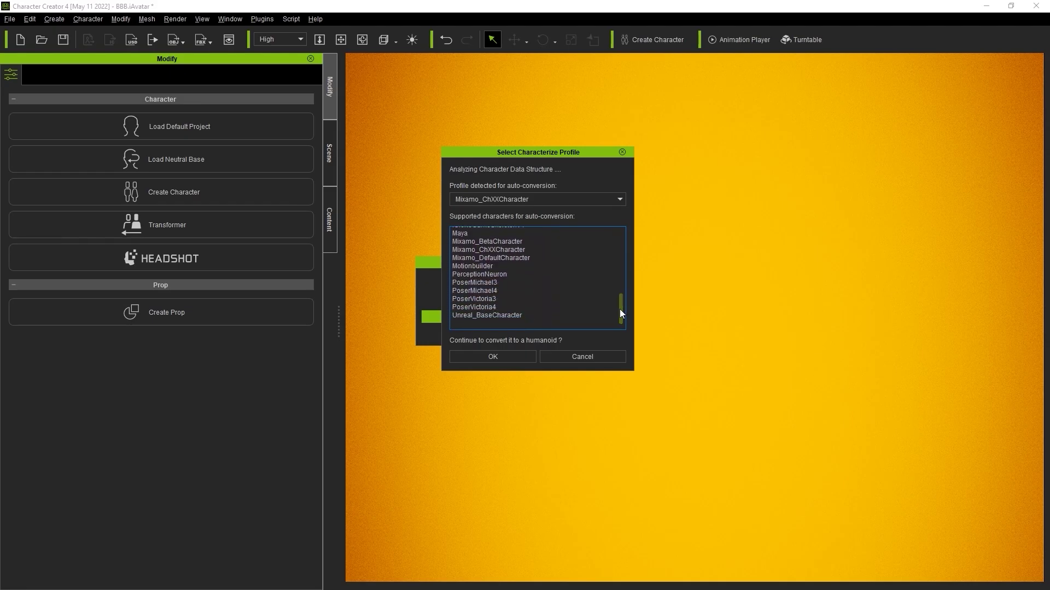
pyautogui.click(528, 358)
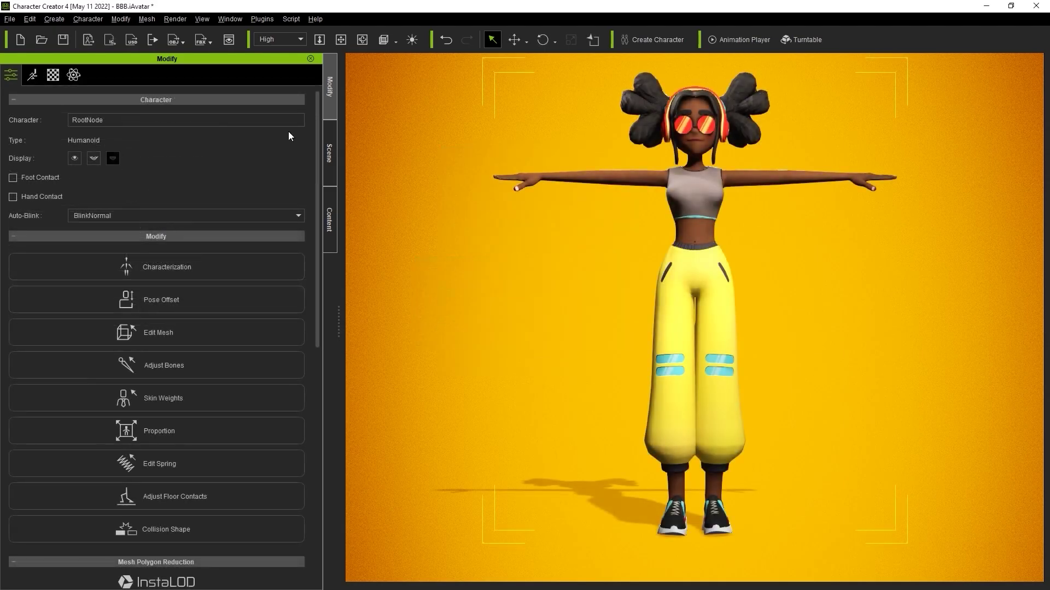
# Apply the Full Body body-rig calibration motion to the Mixamo character, play it and return to the first frame
pyautogui.click(767, 46)
pyautogui.click(802, 574)
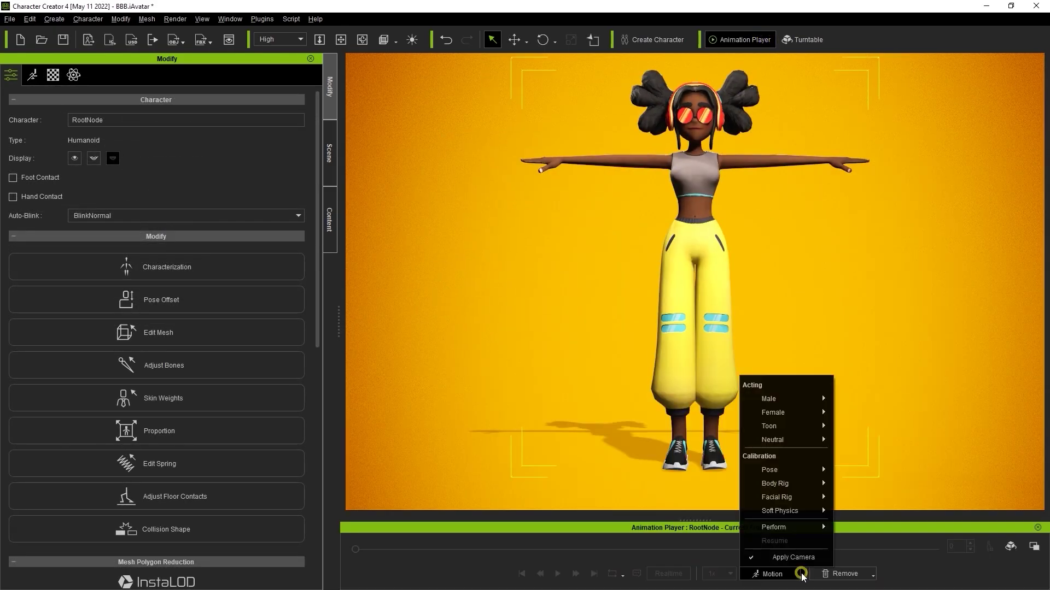
pyautogui.moveTo(808, 482)
pyautogui.click(900, 481)
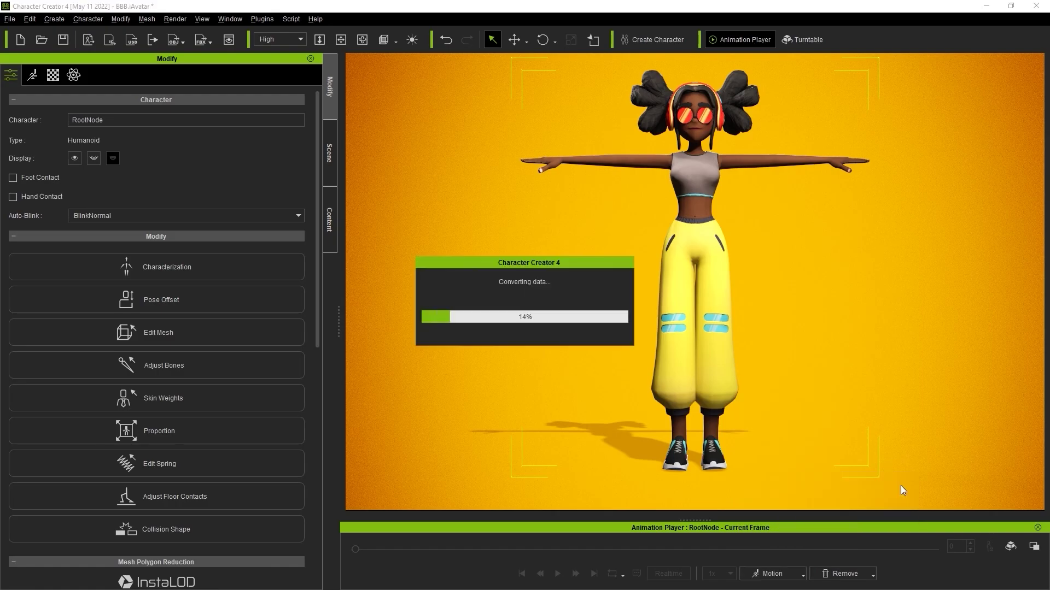
pyautogui.click(557, 573)
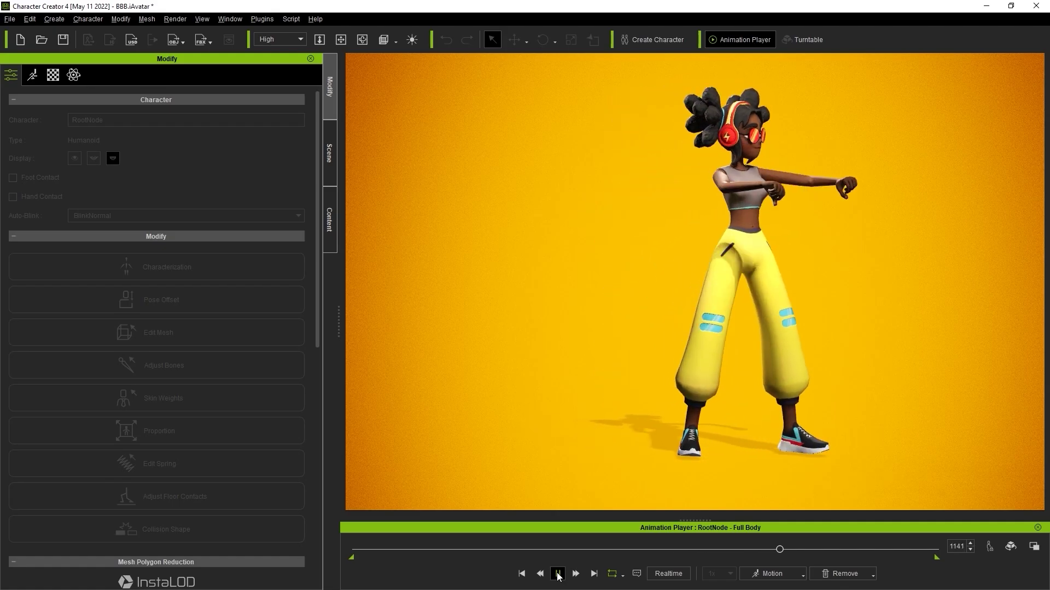
pyautogui.click(520, 574)
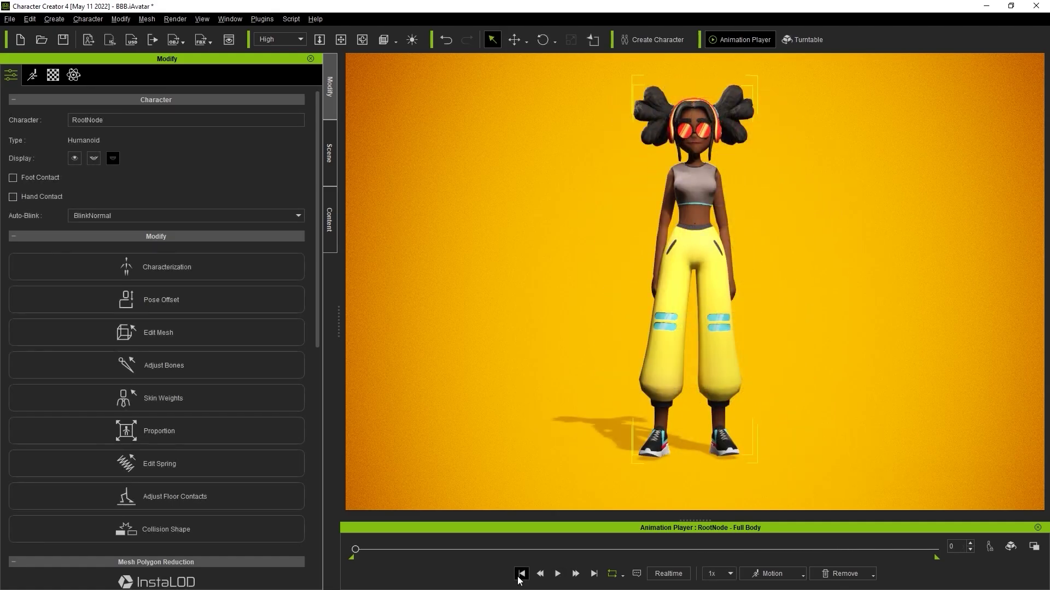
# Open the Mixamo character's Characterization and examine the bone mapping of the left forearm, left hand and spine
pyautogui.click(196, 270)
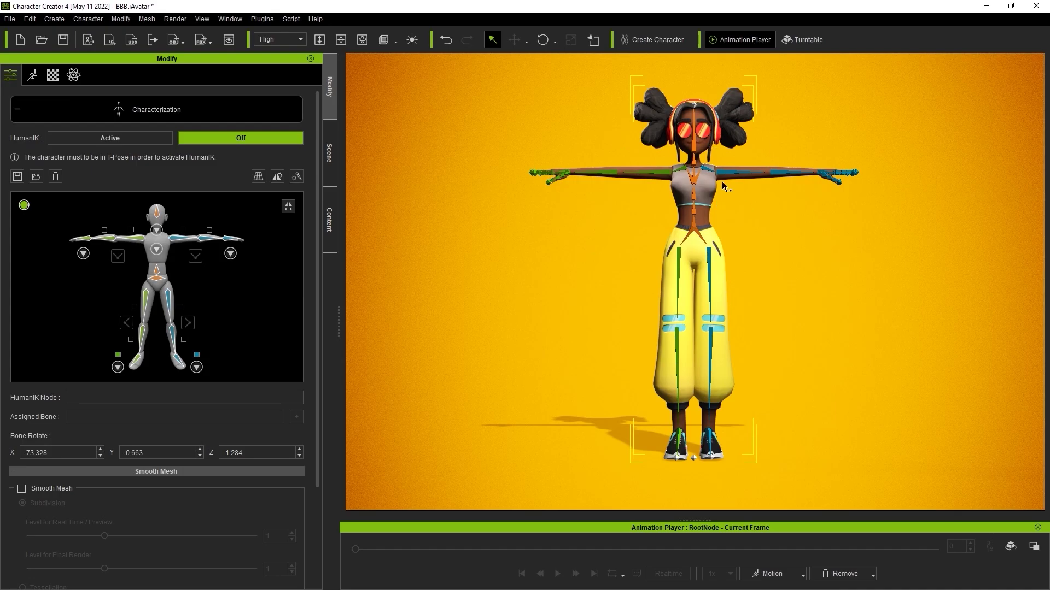
pyautogui.click(205, 240)
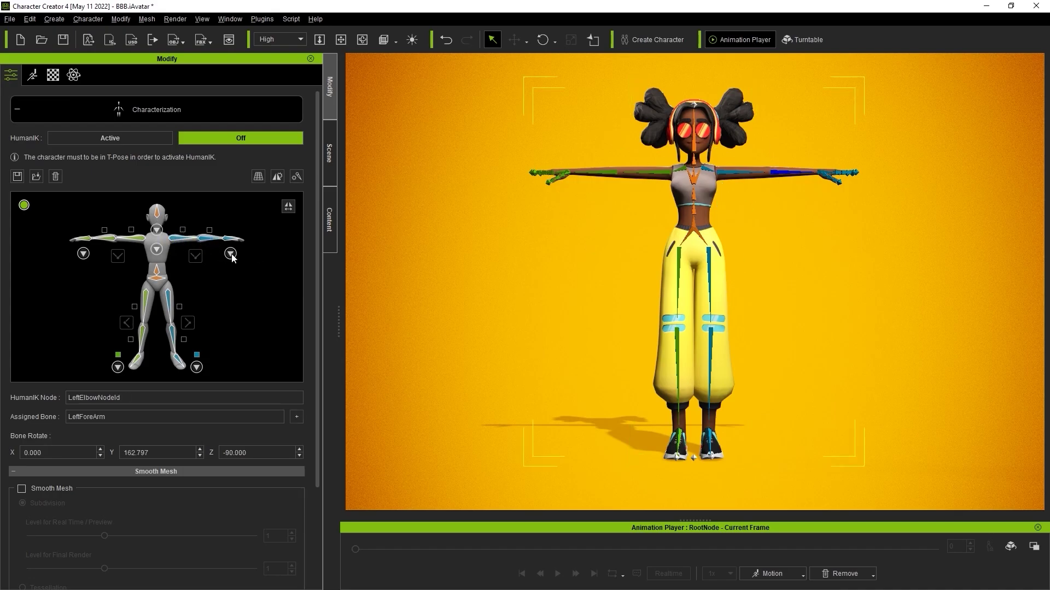
pyautogui.click(230, 254)
pyautogui.click(25, 366)
pyautogui.click(156, 249)
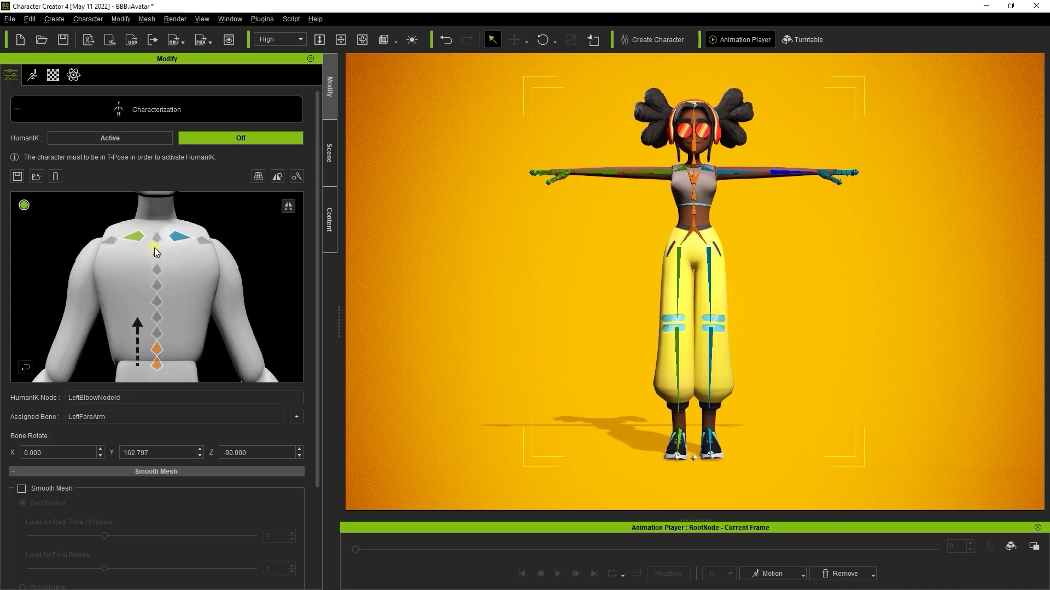
pyautogui.click(25, 367)
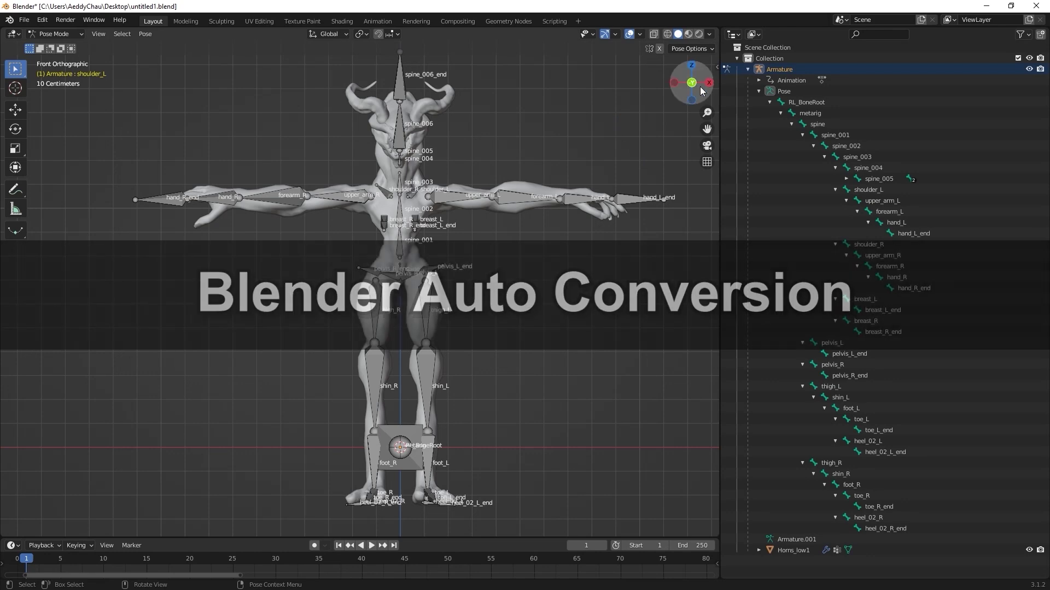
# In Blender, examine the horned creature's armature by selecting its spine, arm, breast and pelvis bones in the hierarchy
pyautogui.click(692, 83)
pyautogui.click(710, 83)
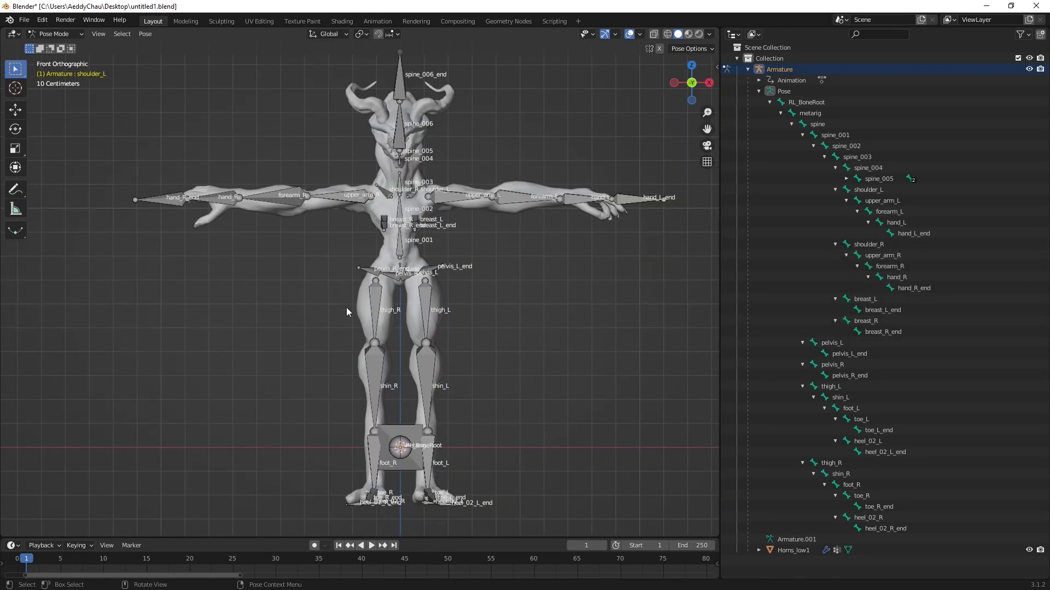
pyautogui.click(856, 113)
pyautogui.click(855, 135)
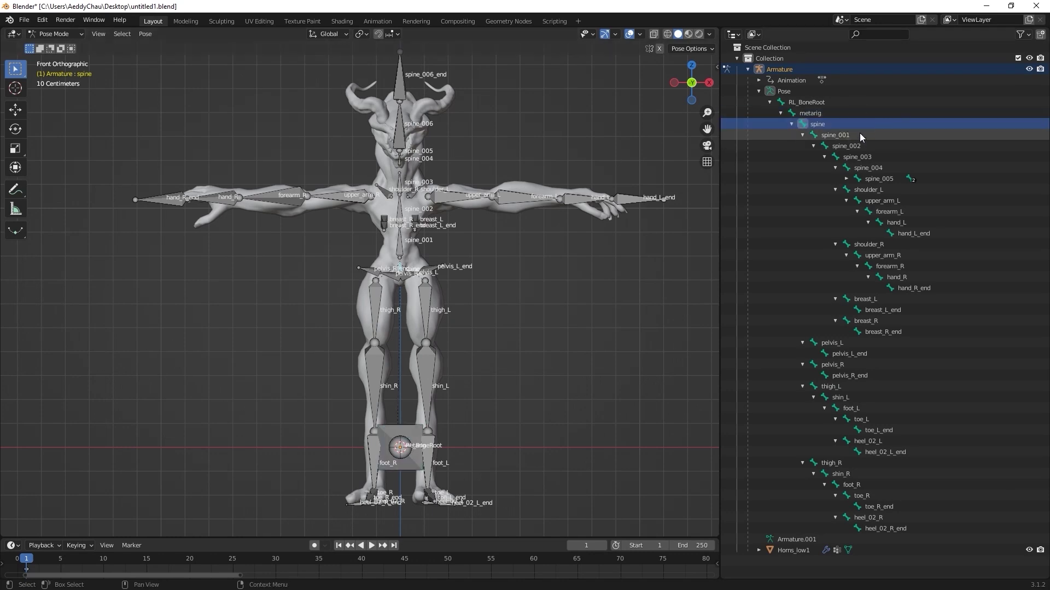
pyautogui.click(866, 168)
pyautogui.click(875, 256)
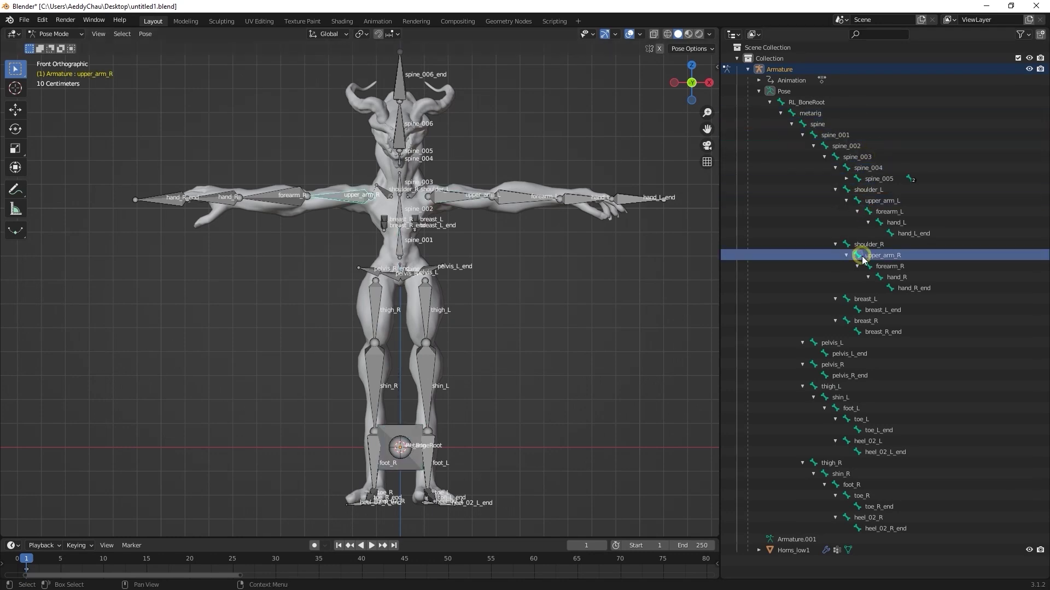
pyautogui.click(863, 299)
pyautogui.click(849, 376)
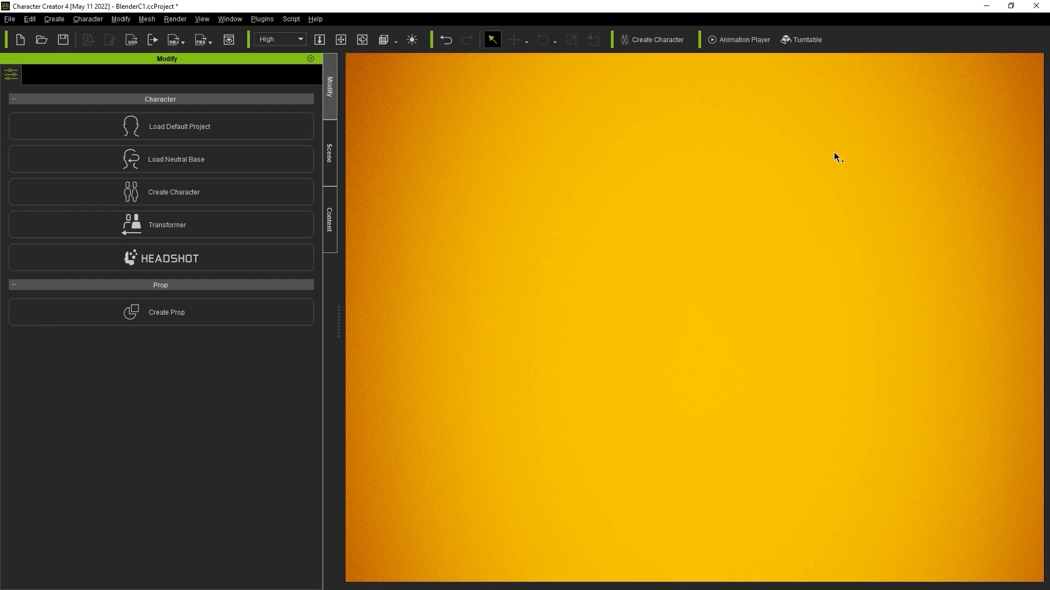
# In Character Creator 4, import BlenderCharacter.fbx as a non-standard Humanoid and convert it with the Blender_Meta_Rig profile
pyautogui.click(651, 40)
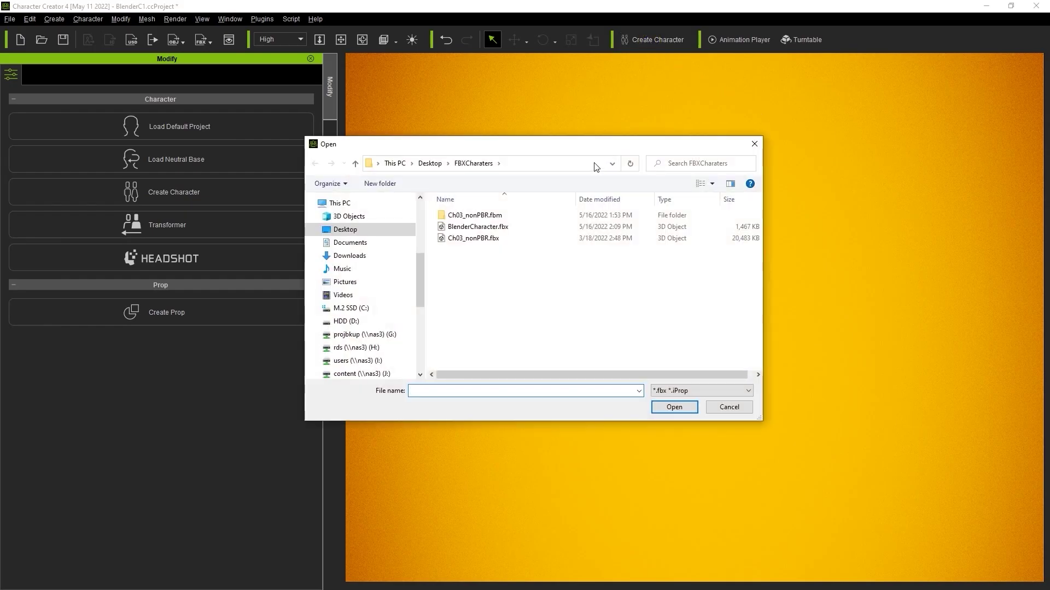
pyautogui.click(577, 228)
pyautogui.click(678, 410)
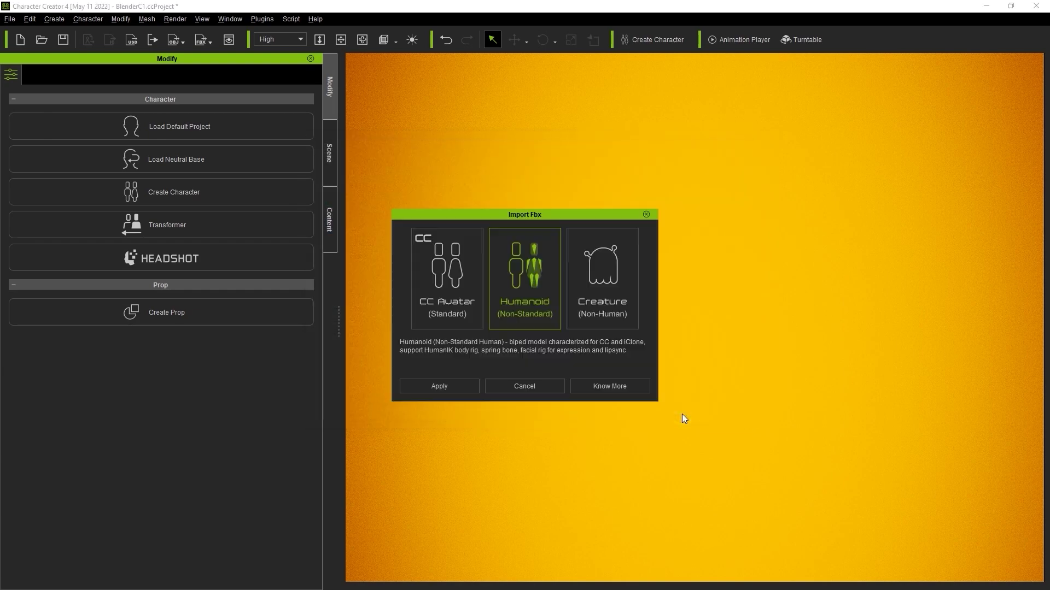
pyautogui.click(443, 385)
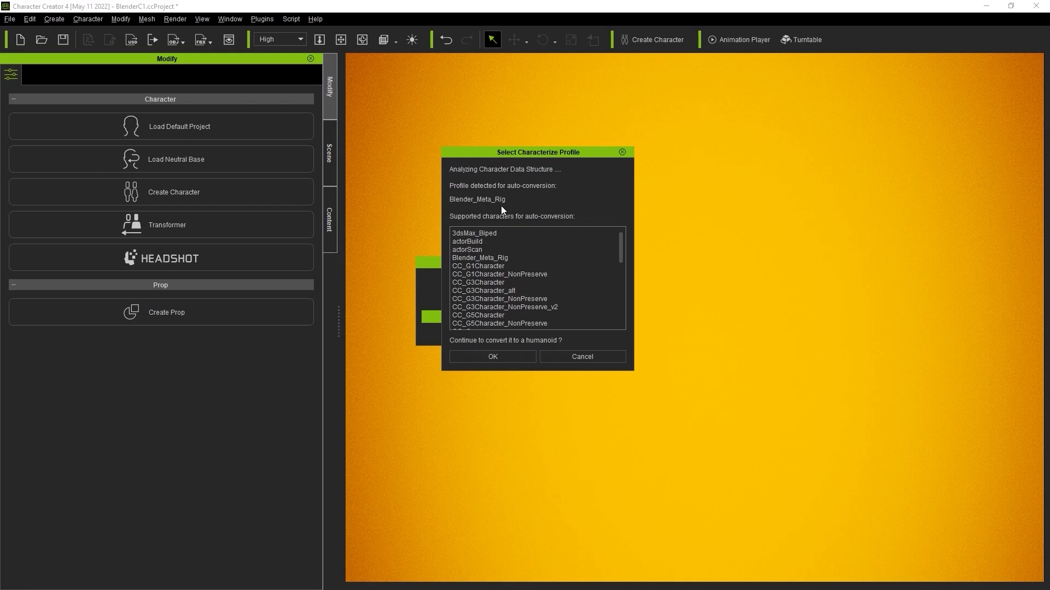
pyautogui.click(508, 362)
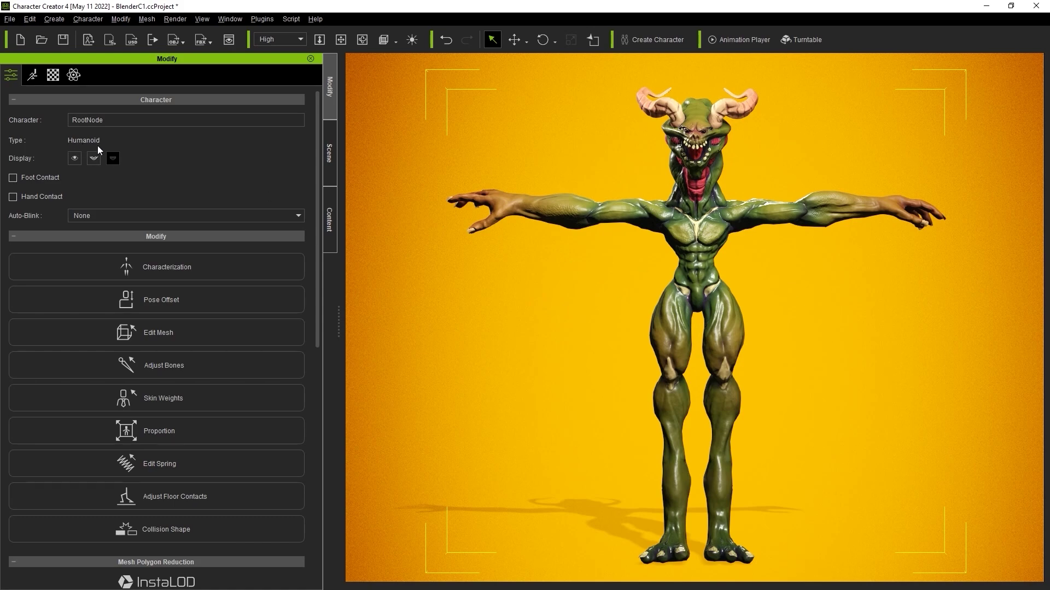
# Apply the Full Body body-rig calibration motion to the T-posed horned creature and play it
pyautogui.click(711, 40)
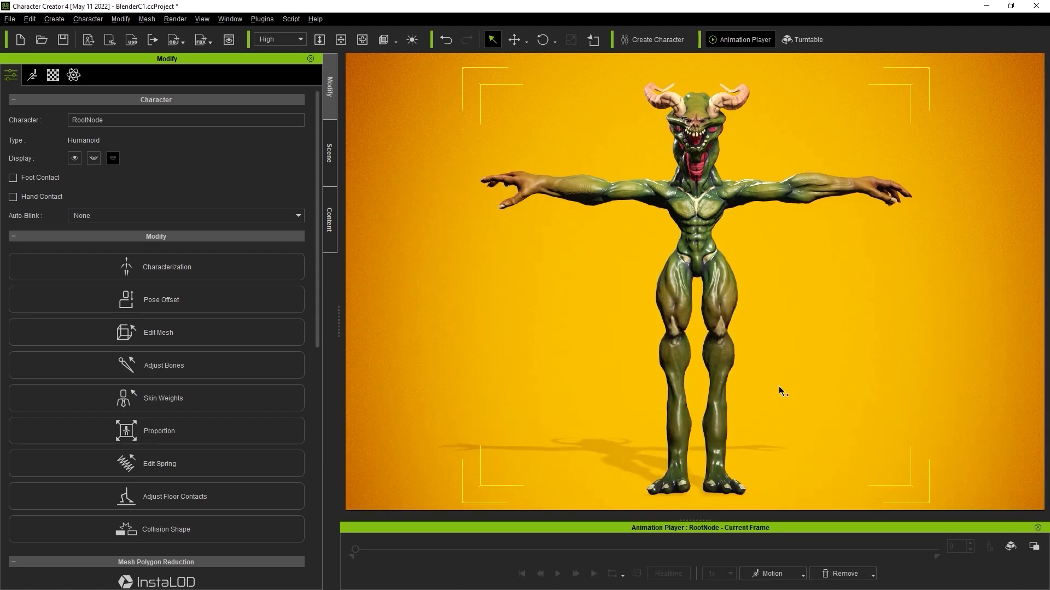
pyautogui.click(802, 575)
pyautogui.moveTo(818, 488)
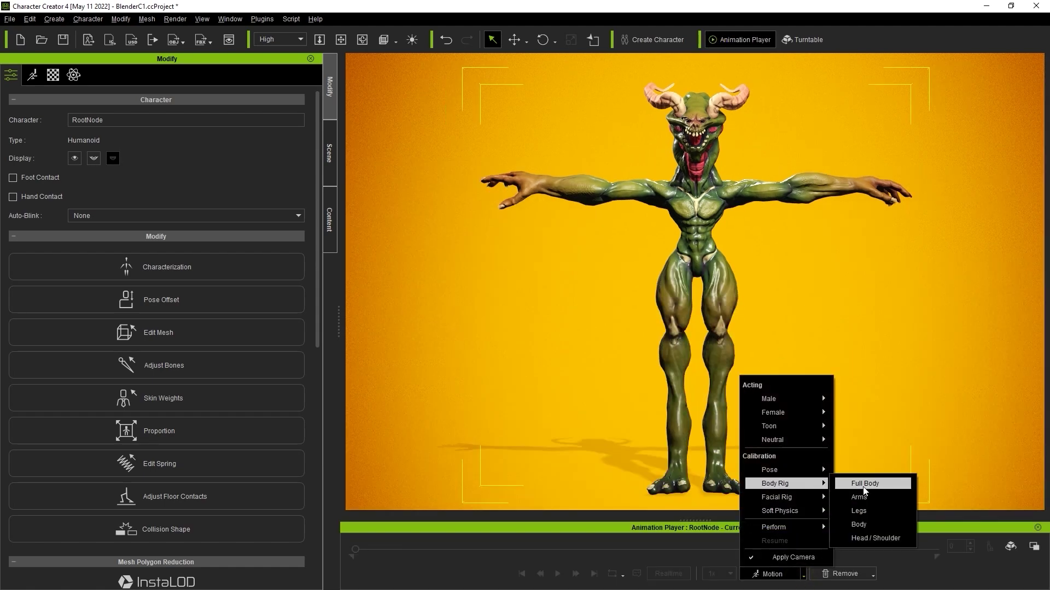
pyautogui.click(885, 489)
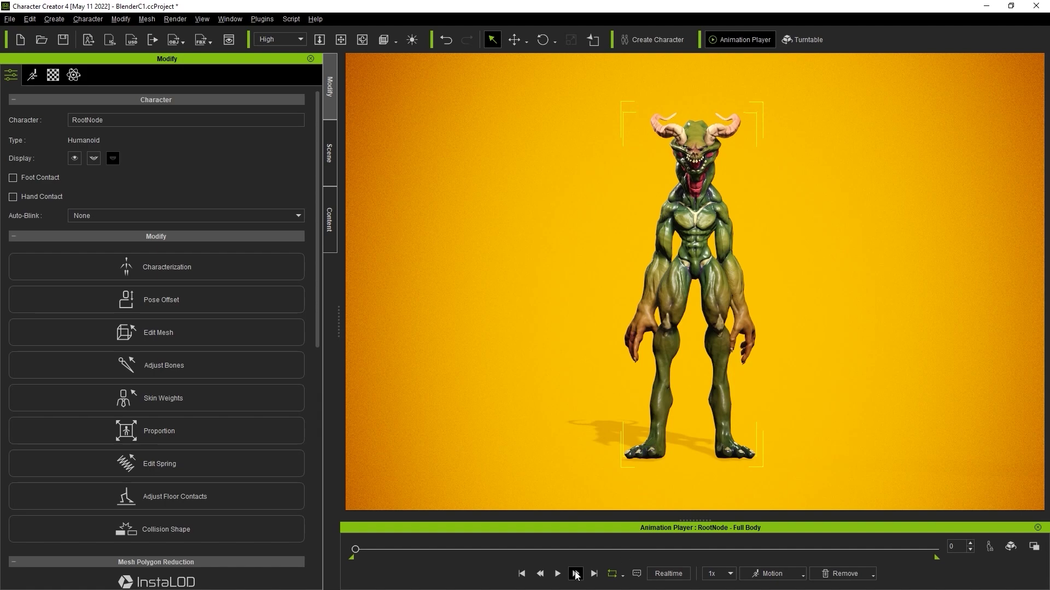
pyautogui.click(557, 574)
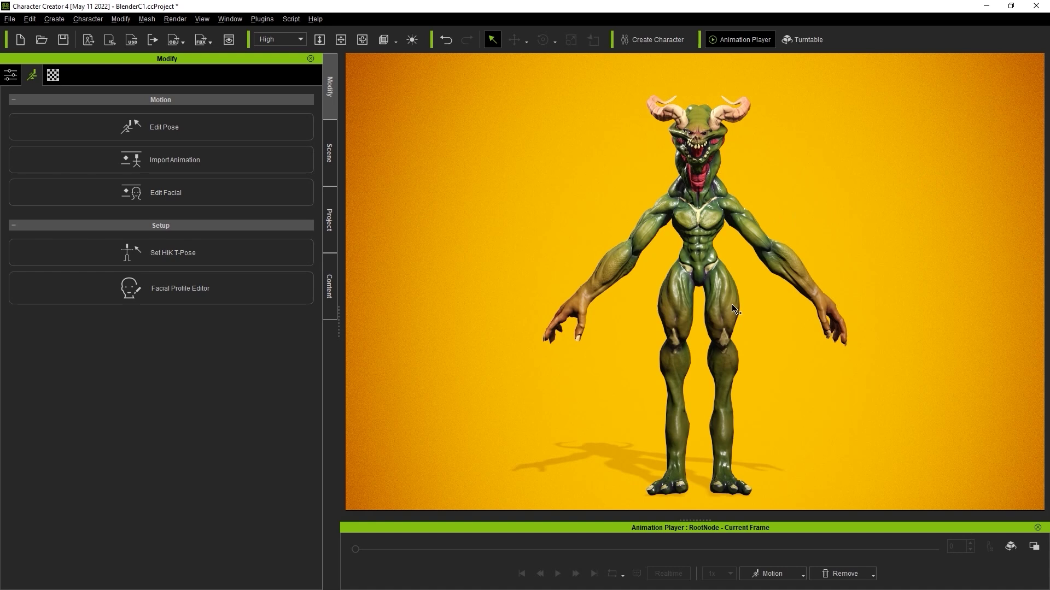
# Test the creature with lowered arms by applying the Full Body calibration motion, playing it and stopping playback
pyautogui.click(784, 574)
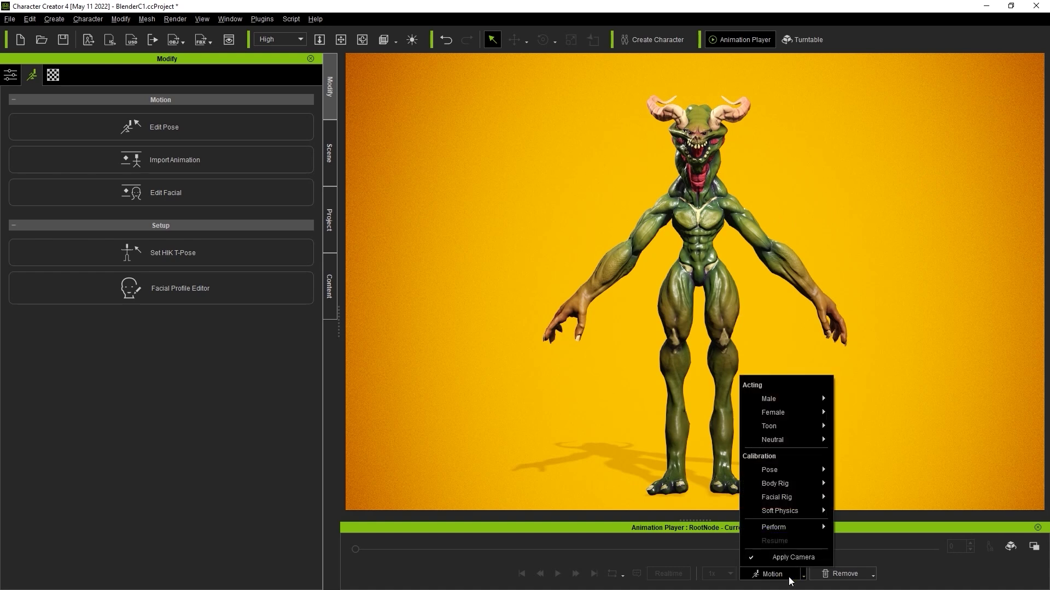
pyautogui.moveTo(802, 487)
pyautogui.click(897, 484)
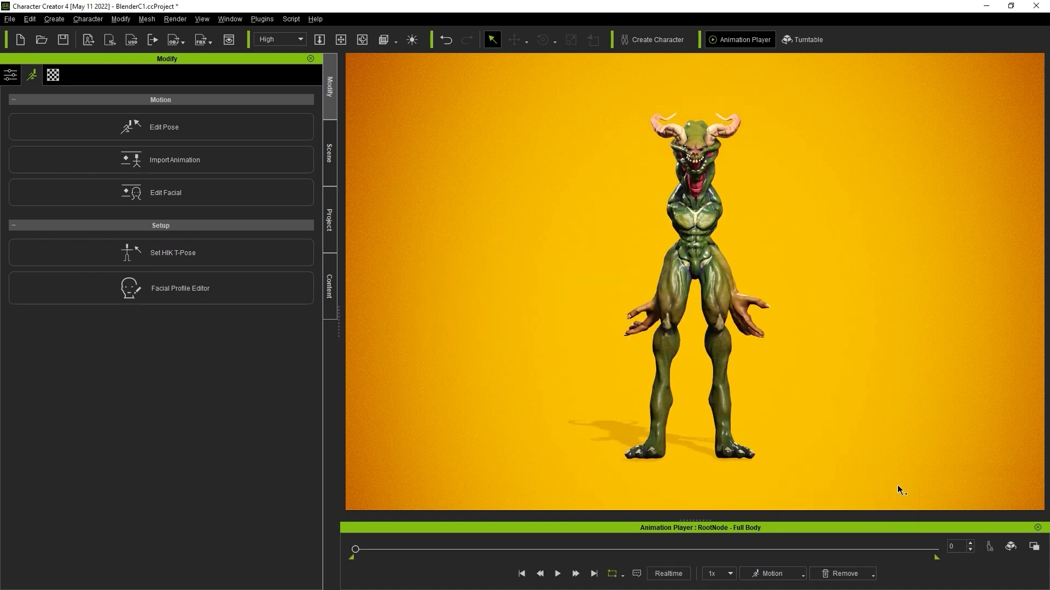
pyautogui.click(558, 574)
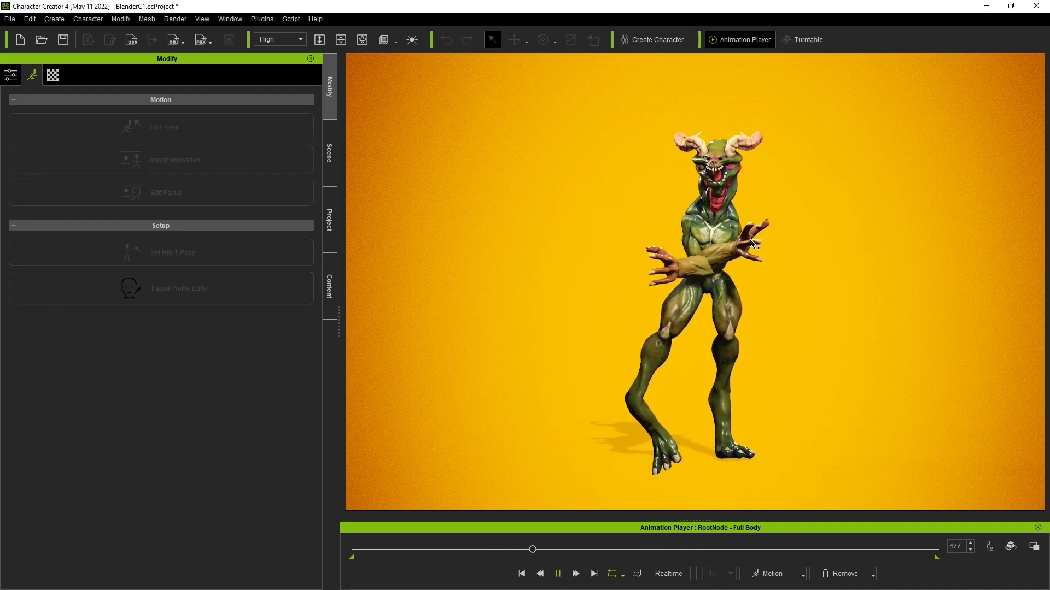
pyautogui.press('space')
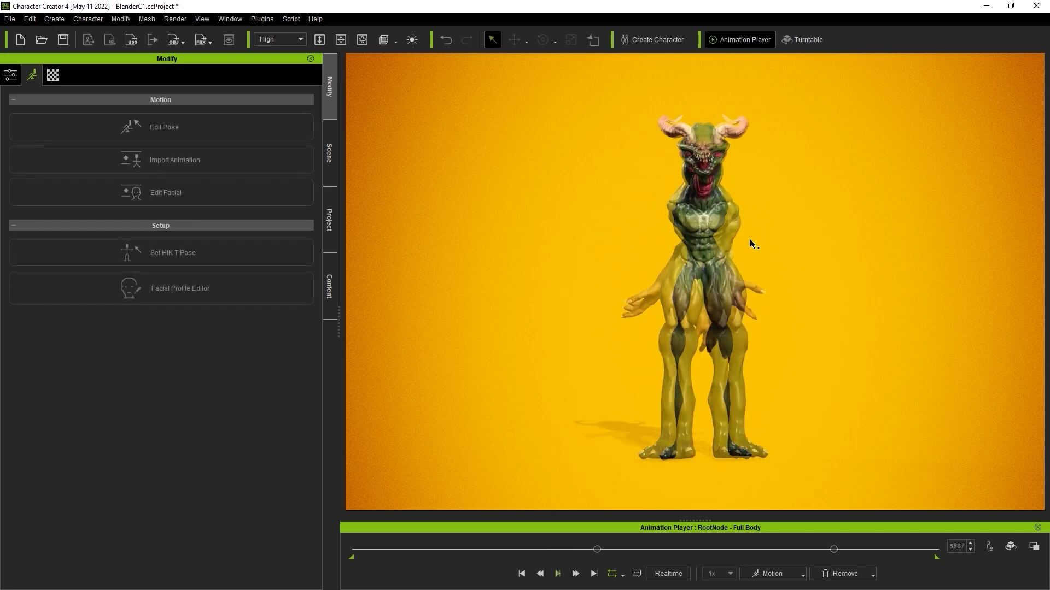
# Remove the creature's motion, then rotate both upper arm bones up to horizontal in the HIK T-pose
pyautogui.click(849, 574)
pyautogui.click(874, 537)
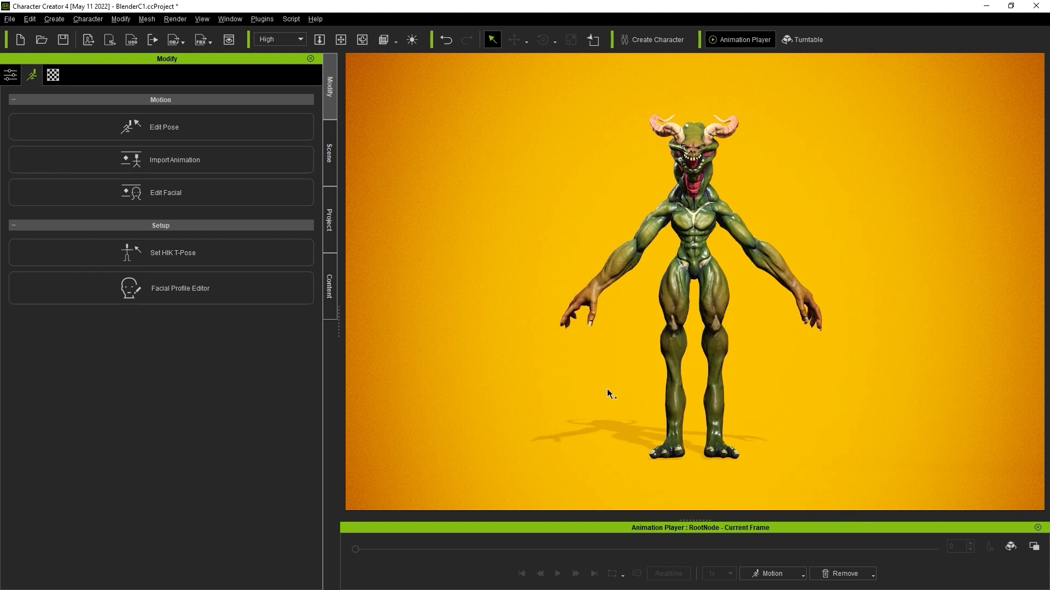
pyautogui.click(253, 247)
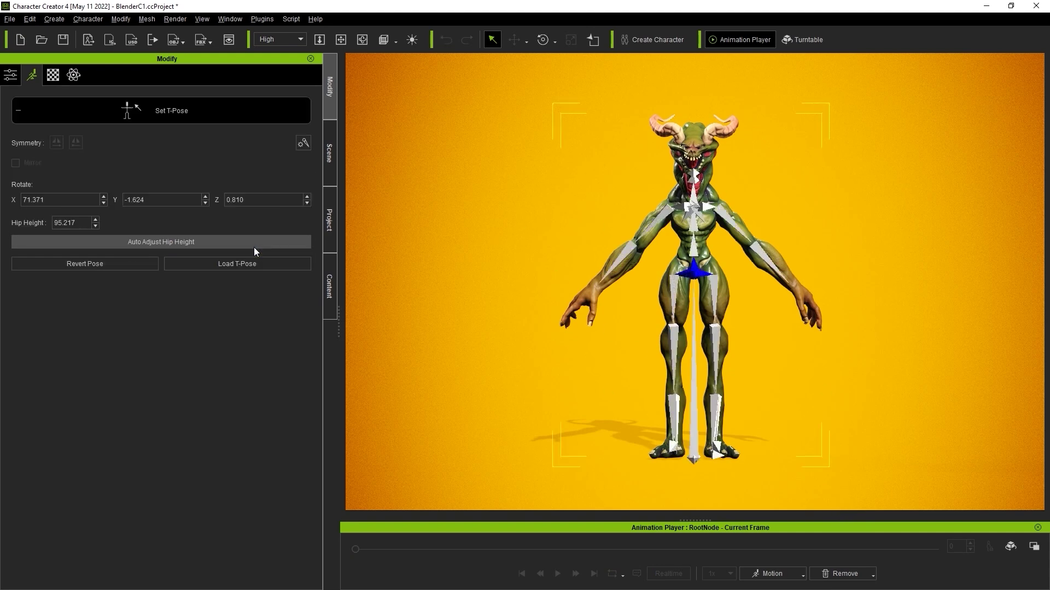
pyautogui.click(543, 43)
pyautogui.click(668, 210)
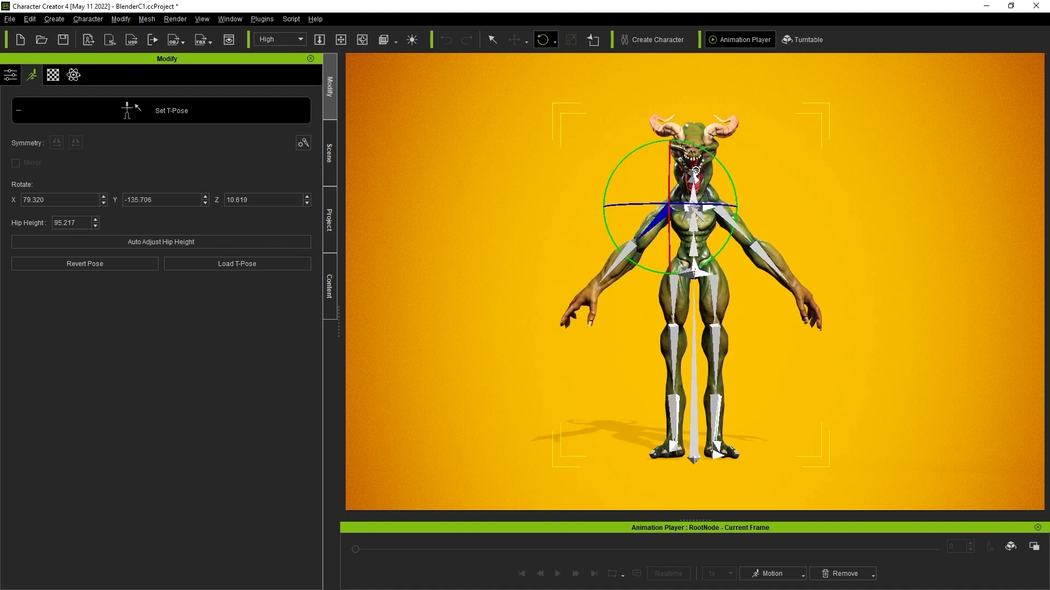
pyautogui.moveTo(727, 191); pyautogui.dragTo(734, 180)
pyautogui.click(724, 222)
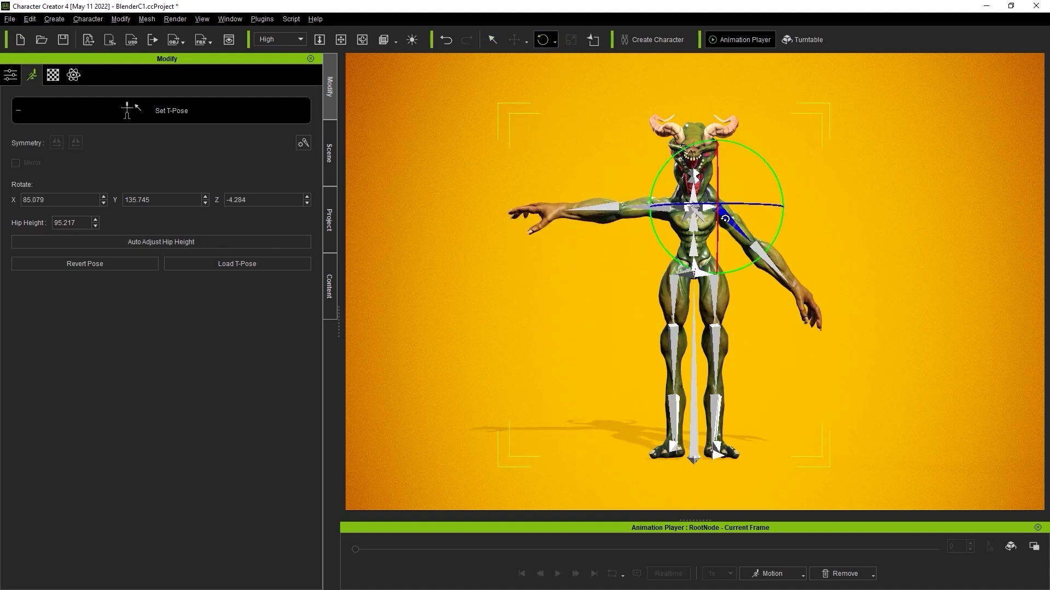
pyautogui.moveTo(779, 225); pyautogui.dragTo(760, 162)
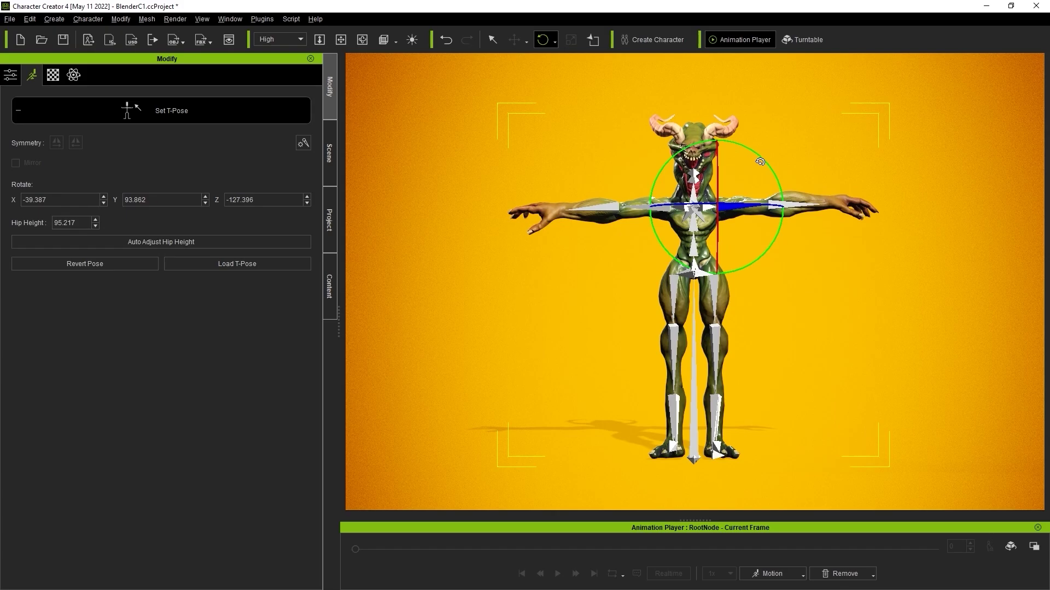
pyautogui.click(162, 117)
# Apply the Full Body body-rig calibration motion, check the arm movement by playing and scrubbing it, and return to the first frame
pyautogui.click(796, 576)
pyautogui.moveTo(820, 483)
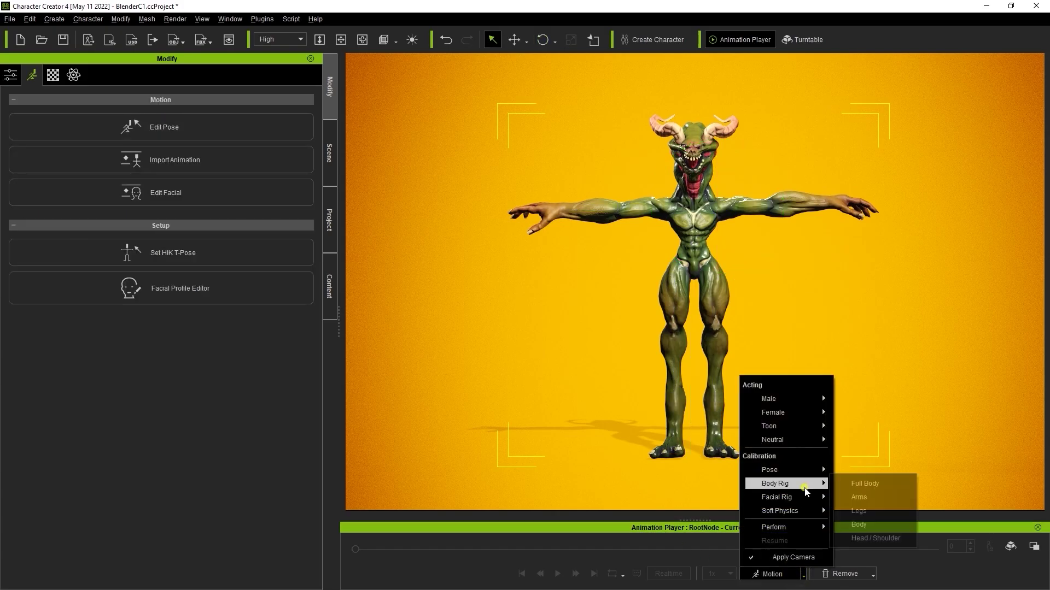
pyautogui.click(875, 485)
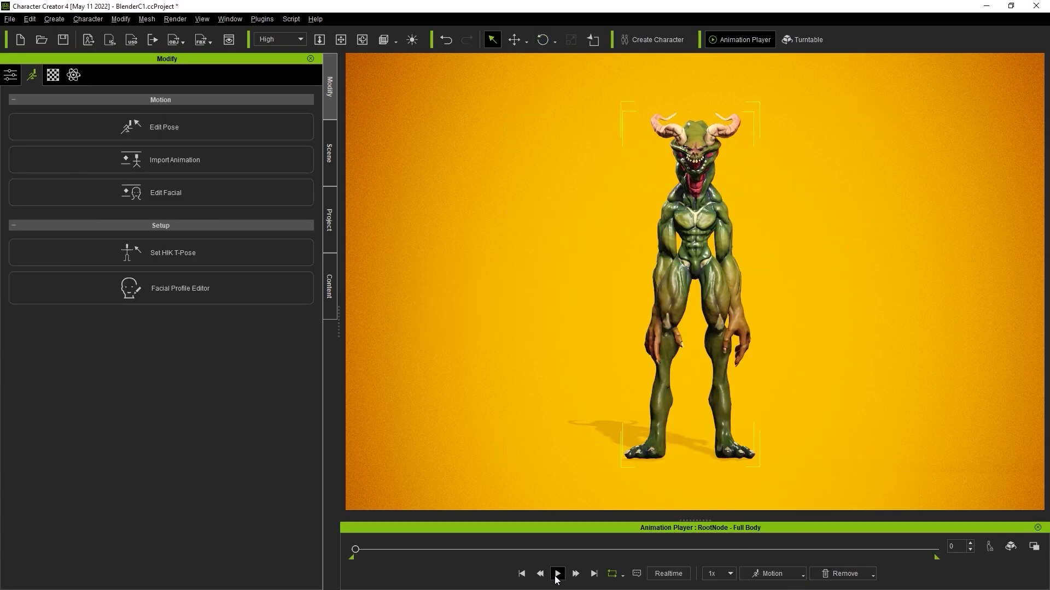
pyautogui.click(557, 574)
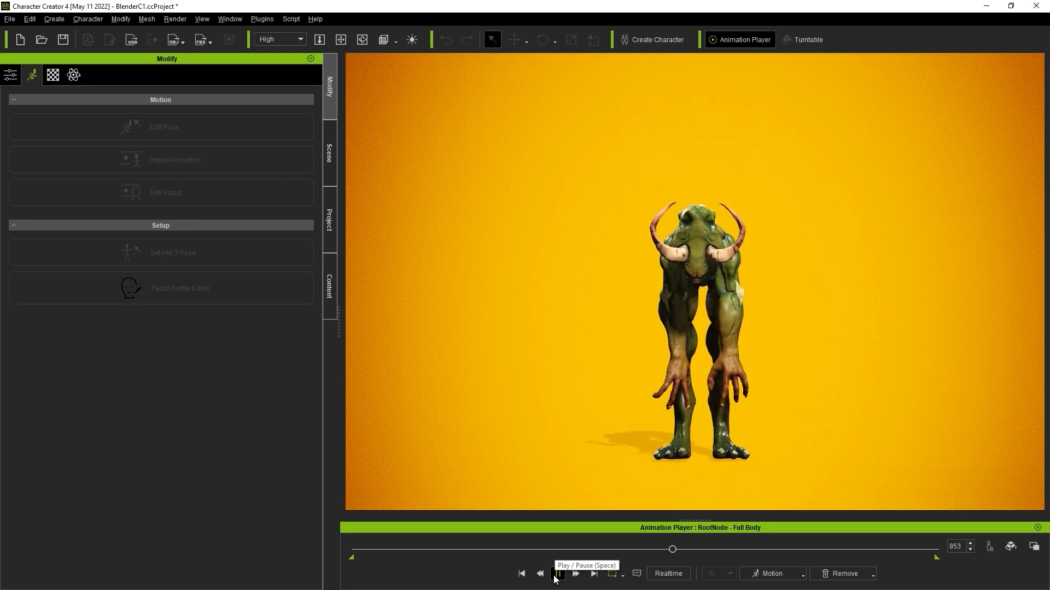
pyautogui.click(557, 574)
pyautogui.moveTo(673, 549); pyautogui.dragTo(458, 549)
pyautogui.click(681, 295)
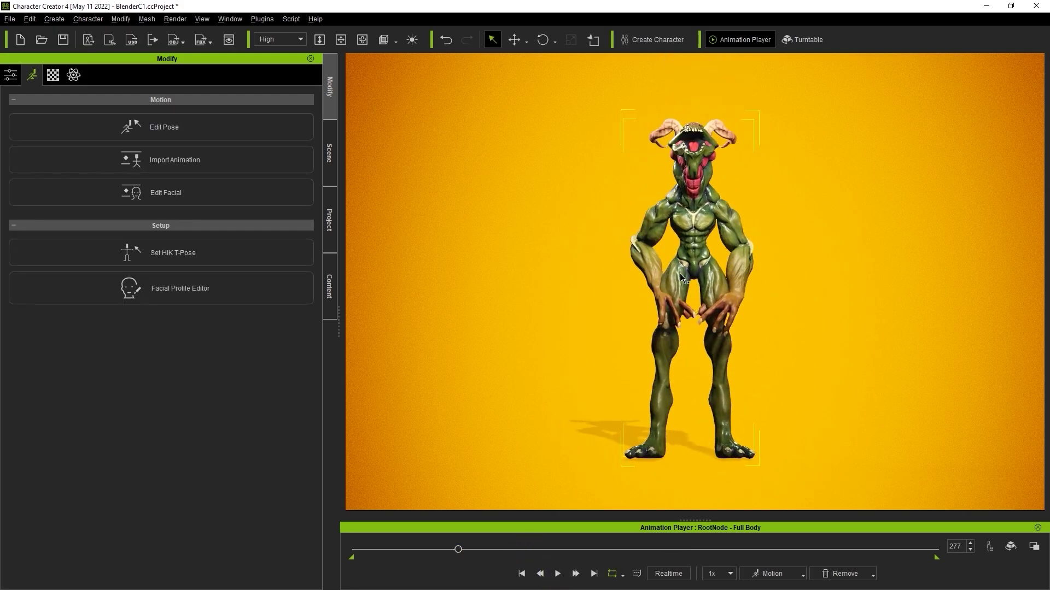
pyautogui.click(521, 573)
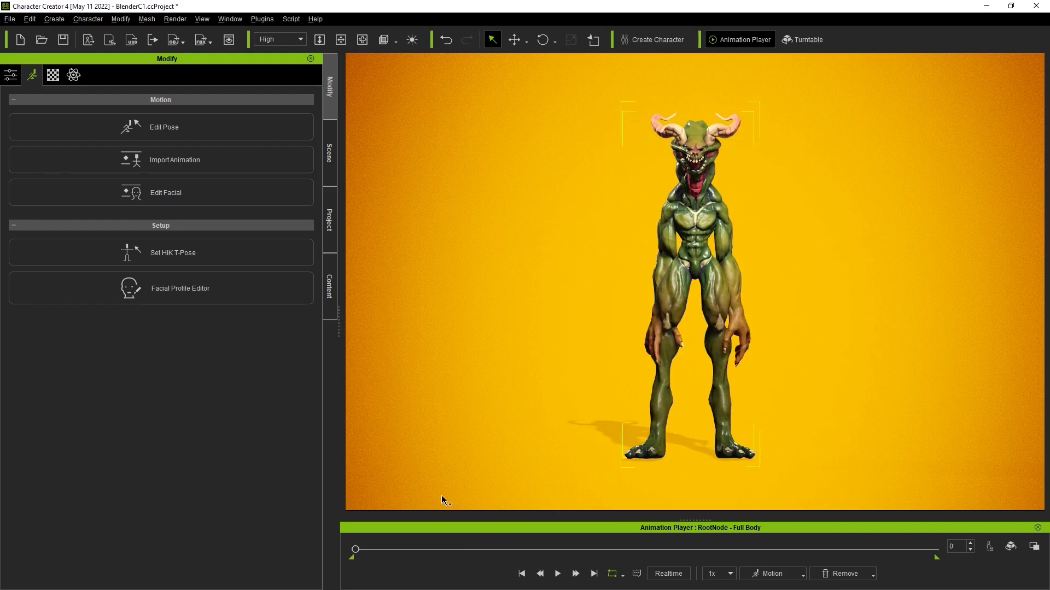
# Reopen the HIK T-pose and rotate both upper arm bones slightly above horizontal
pyautogui.click(194, 257)
pyautogui.click(542, 39)
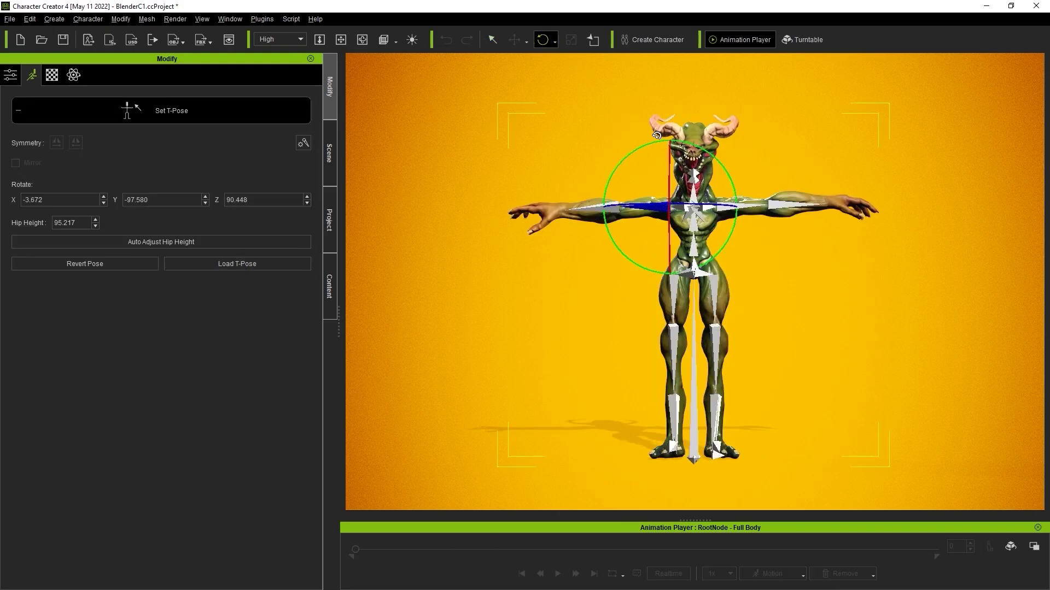
pyautogui.moveTo(657, 135); pyautogui.dragTo(665, 133)
pyautogui.click(750, 211)
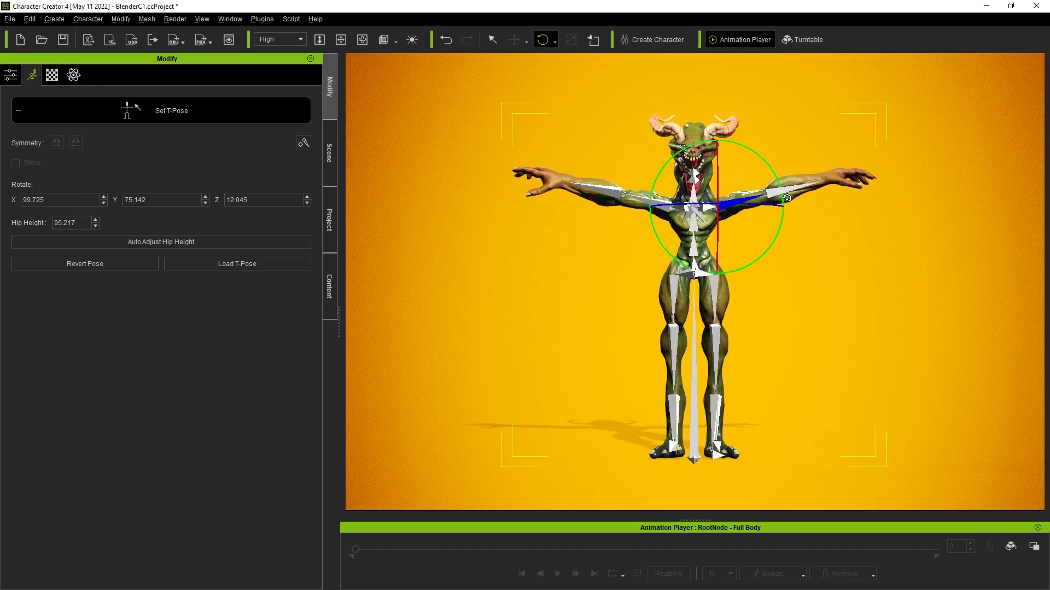
# Rotate the forearm bones level, adjust the creature's right forearm as seen from above, and finish editing the T-pose
pyautogui.click(788, 204)
pyautogui.click(587, 191)
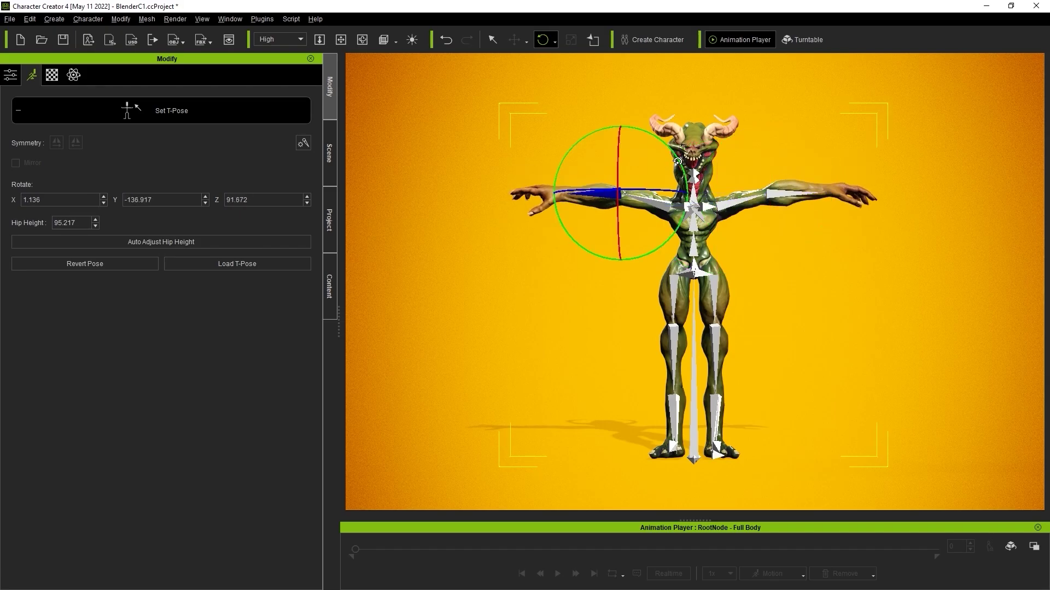
pyautogui.moveTo(706, 160); pyautogui.dragTo(639, 262)
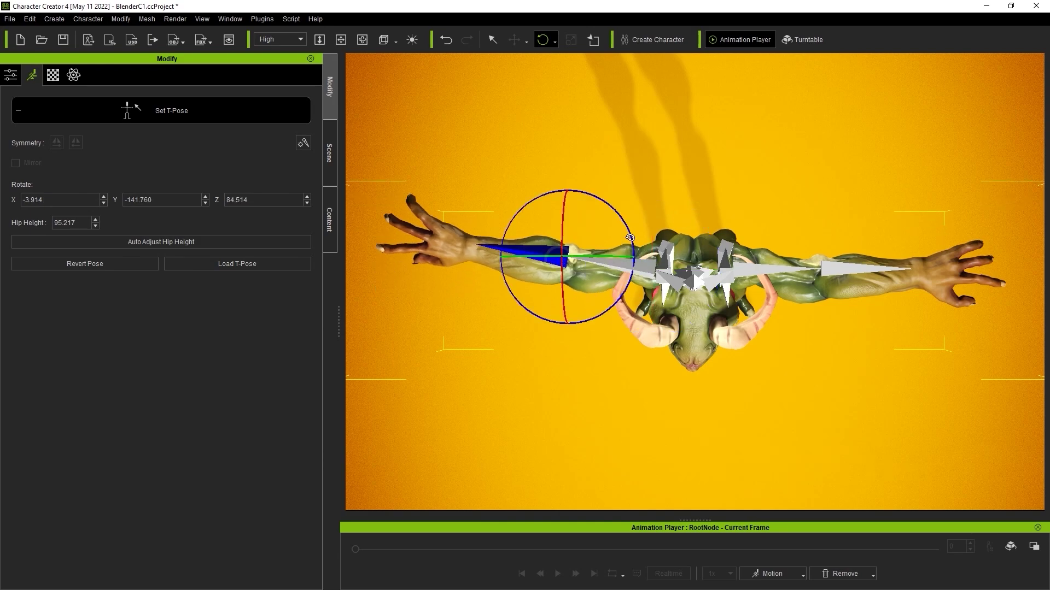
pyautogui.click(243, 104)
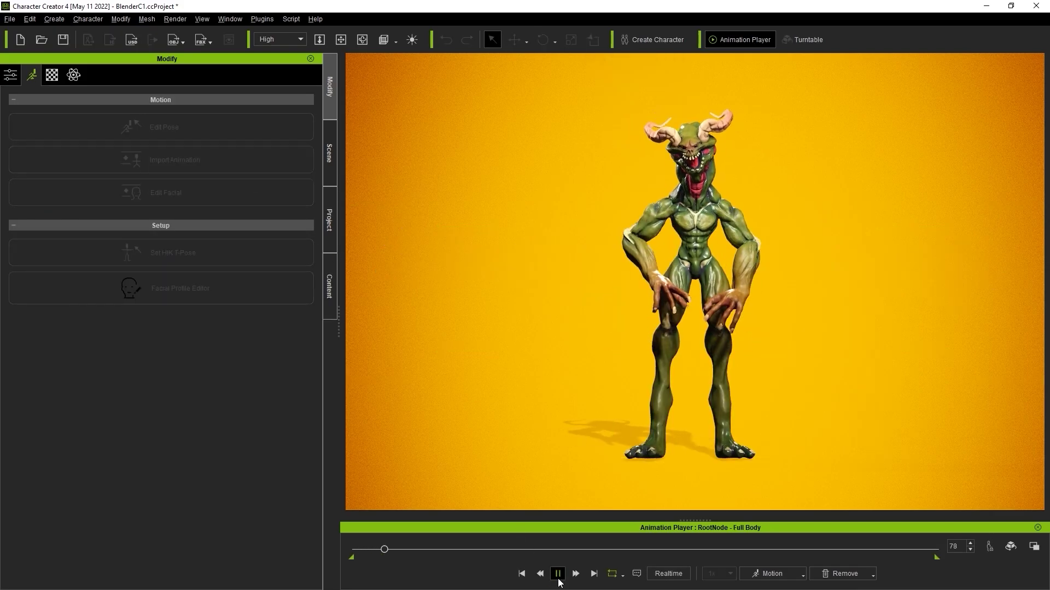